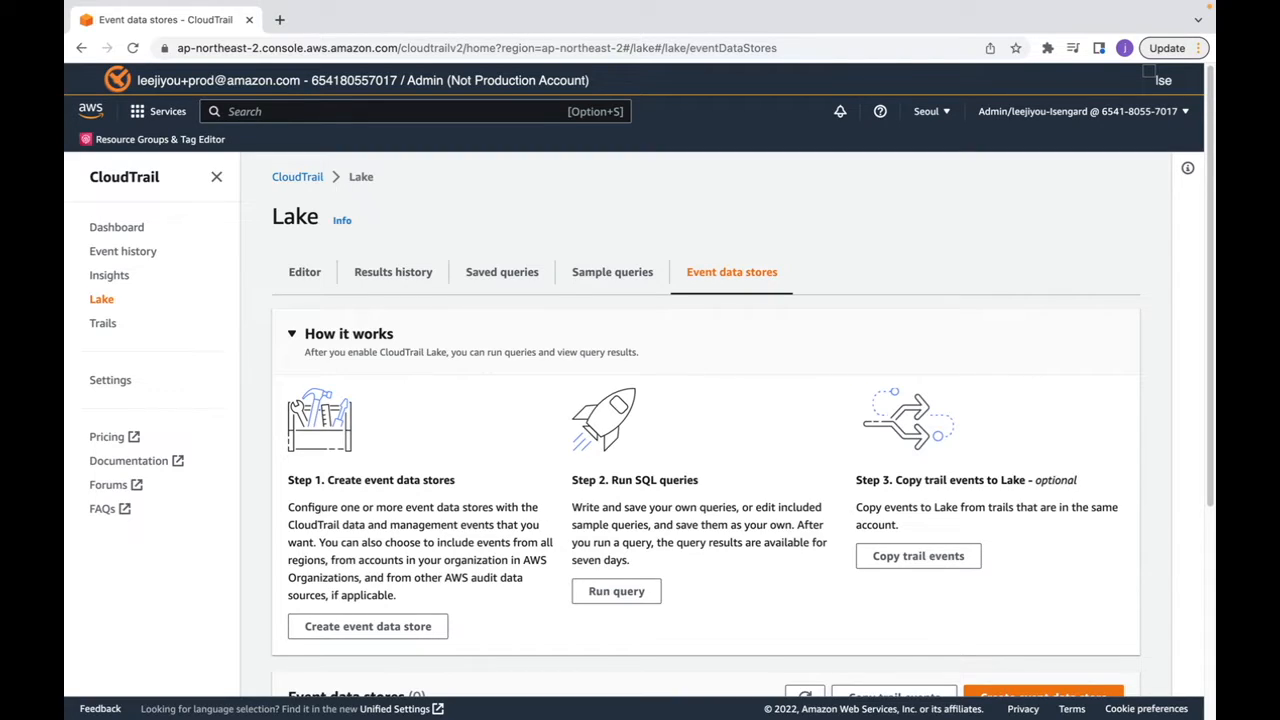
Step: Start creating a CloudTrail Lake event data store and name it SampleLake
left_click(403, 626)
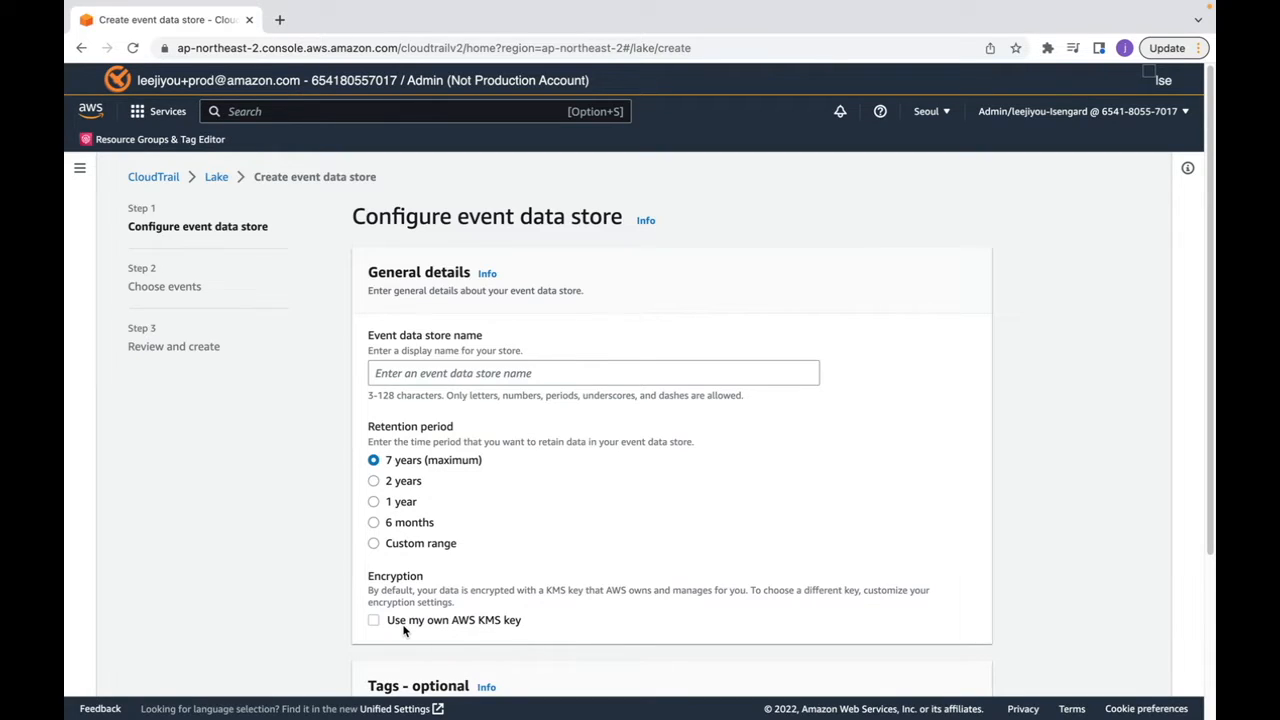
left_click(508, 372)
type("Sampl")
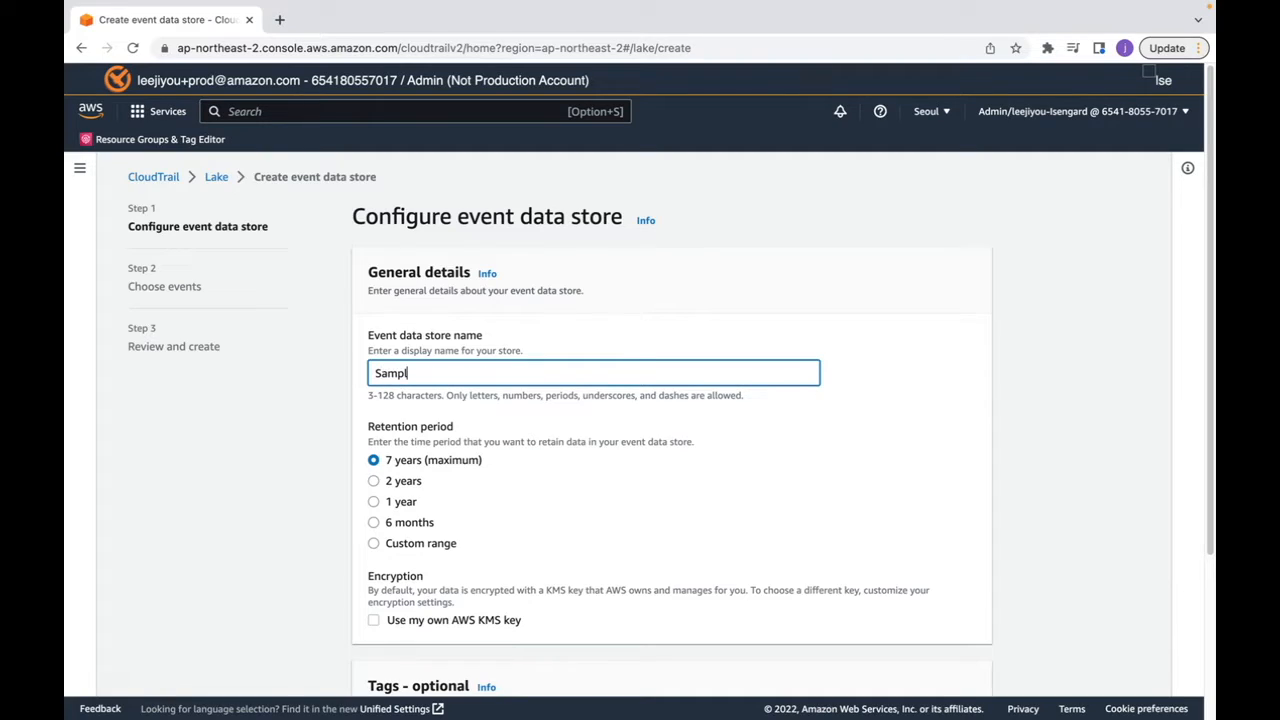
type("eLake")
Step: Set a custom retention period of 7 days for the event data store and proceed to choosing events
left_click(383, 543)
left_click(383, 543)
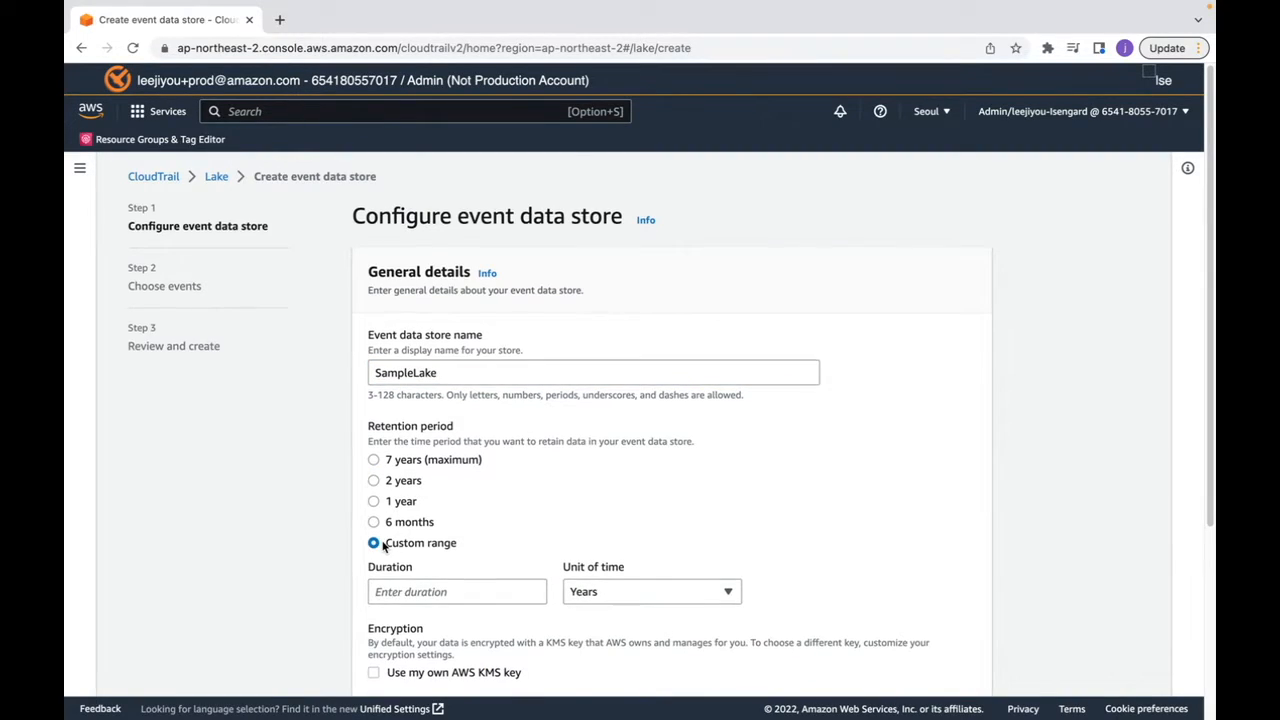
scroll(383, 543, "down", 5)
left_click(409, 363)
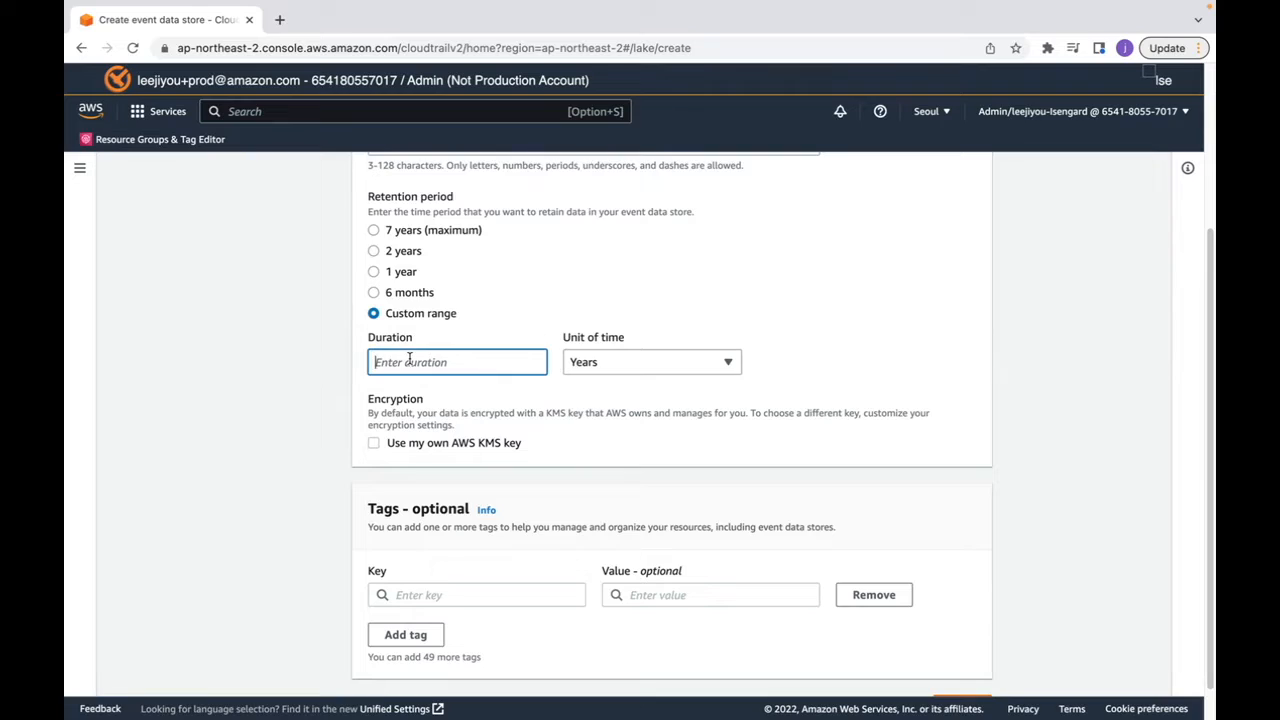
type("7")
left_click(652, 368)
left_click(603, 437)
scroll(909, 638, "down", 1)
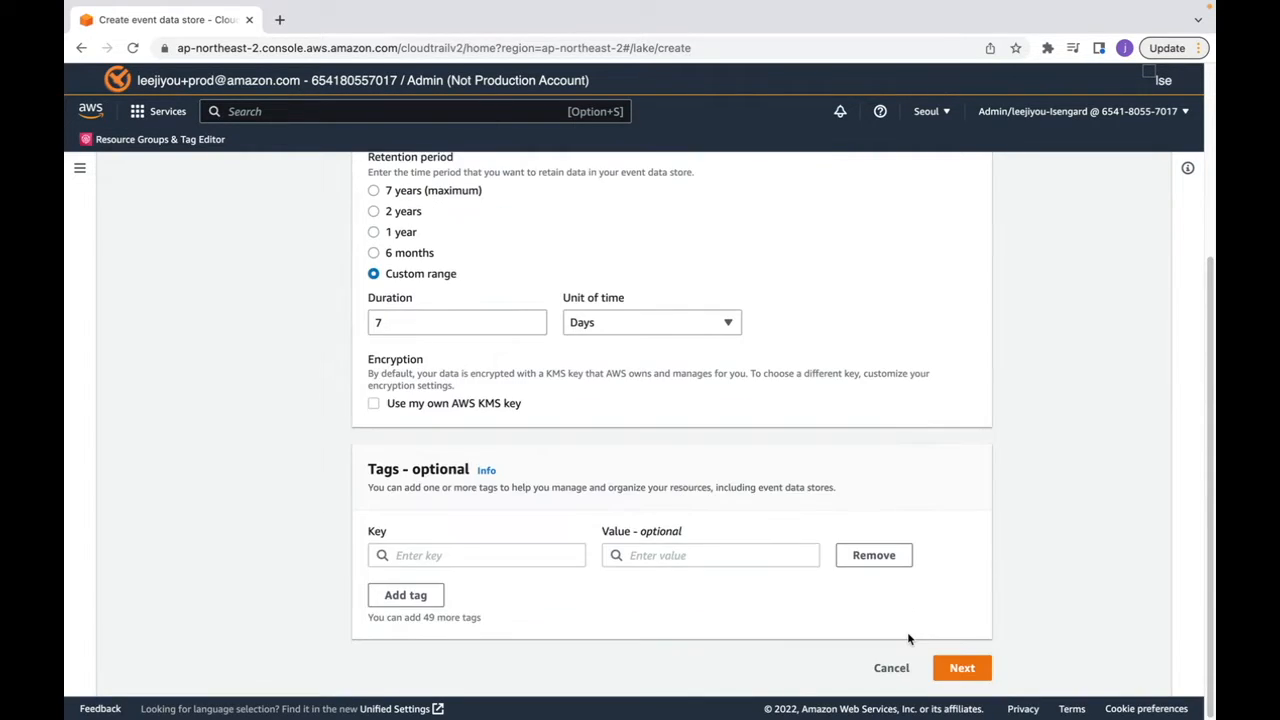
left_click(962, 668)
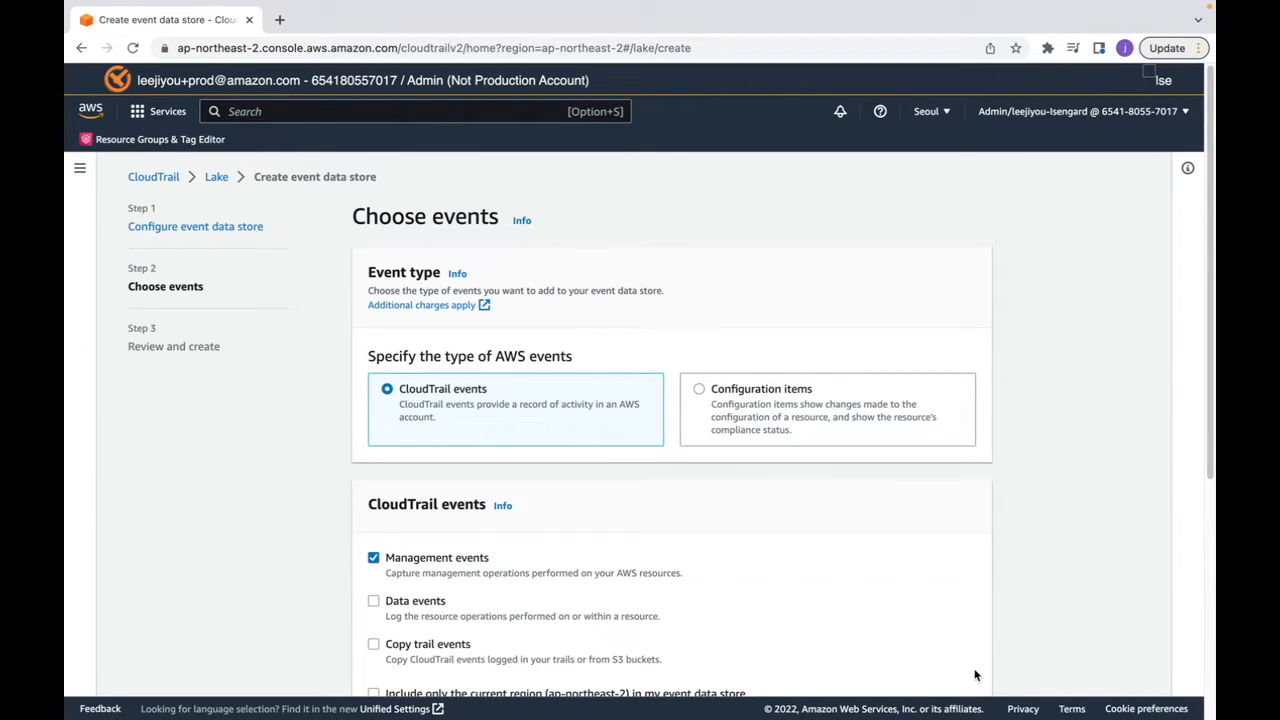
Step: Accept CloudTrail management events with read and write API activity, review the configuration and create the event data store
scroll(421, 488, "down", 2)
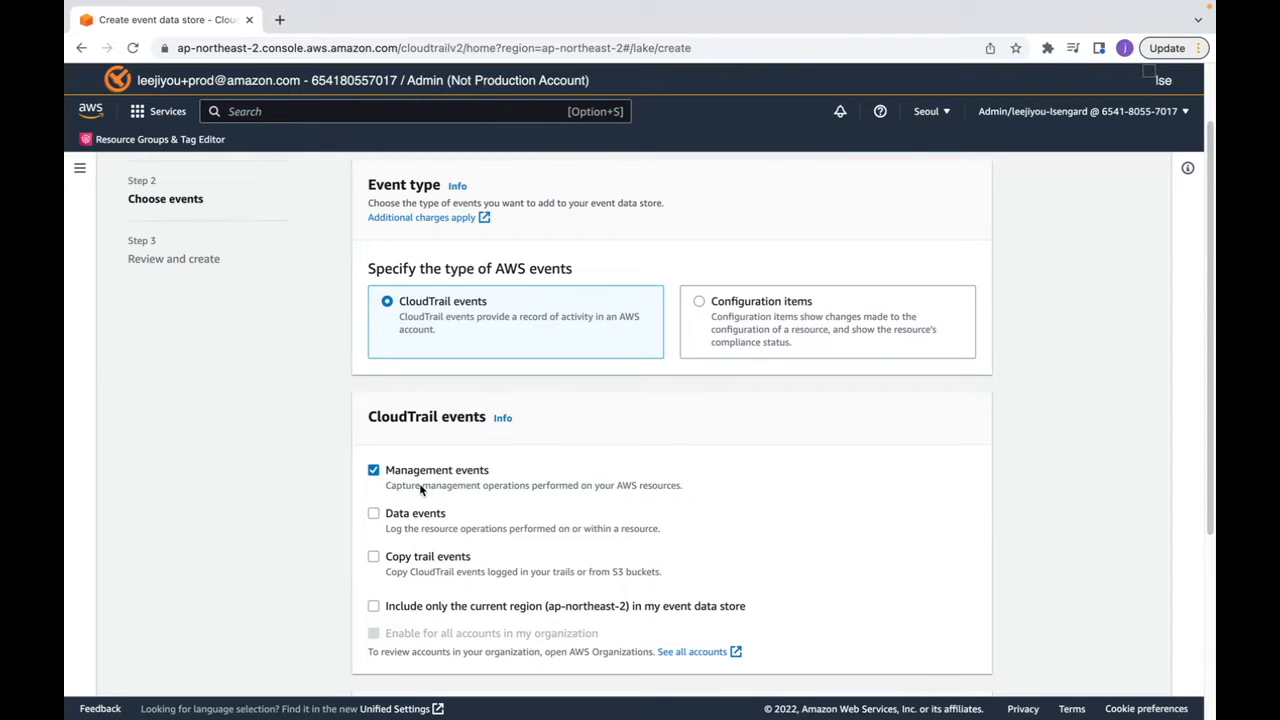
scroll(432, 497, "down", 6)
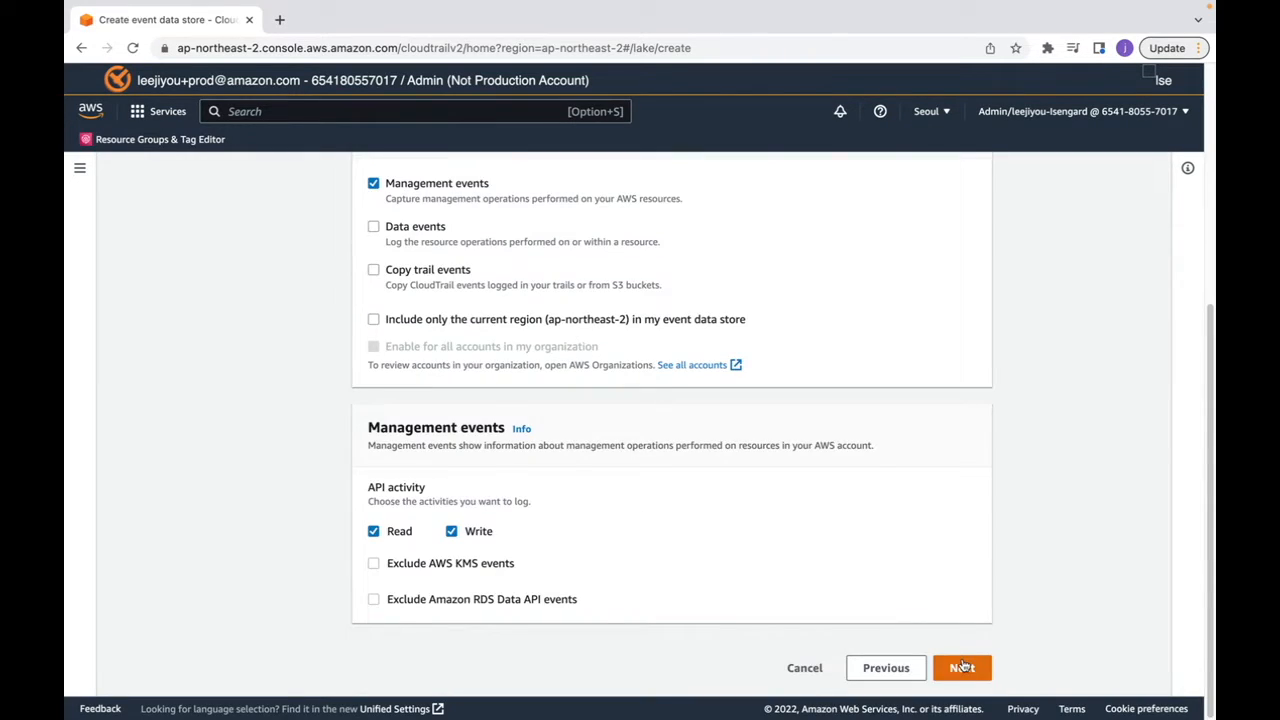
left_click(962, 667)
scroll(703, 589, "down", 5)
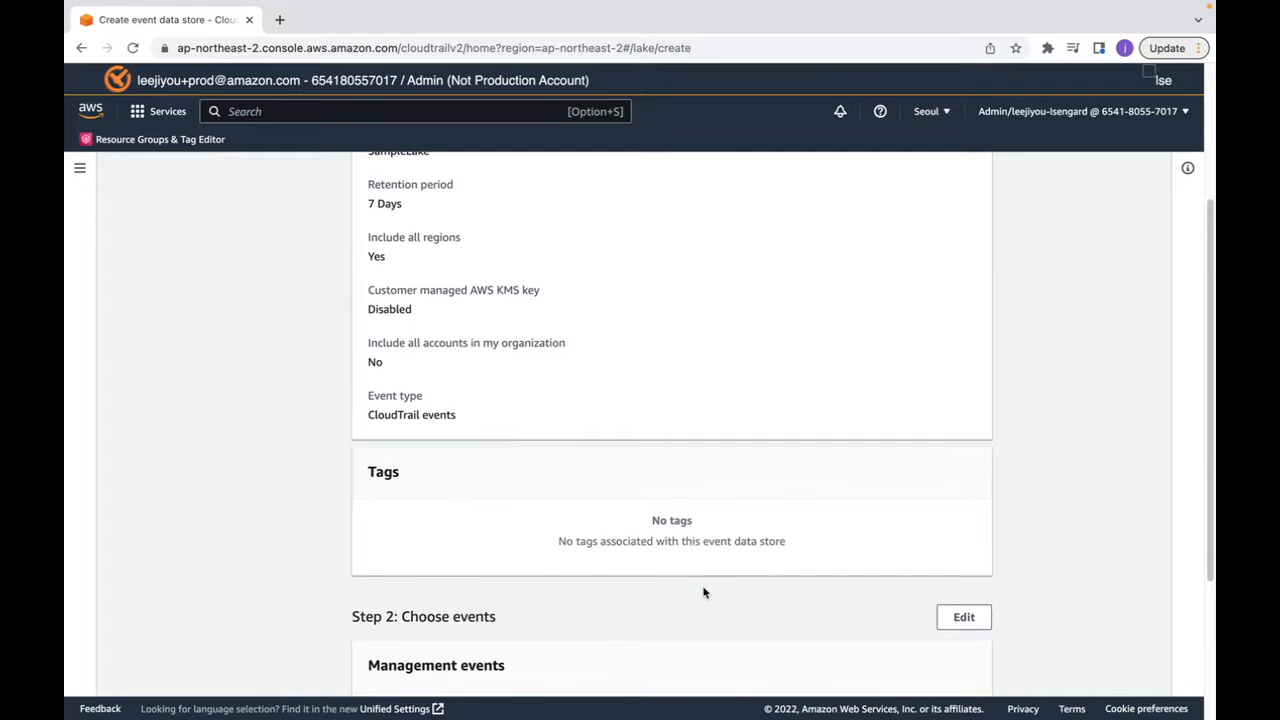
scroll(703, 593, "down", 5)
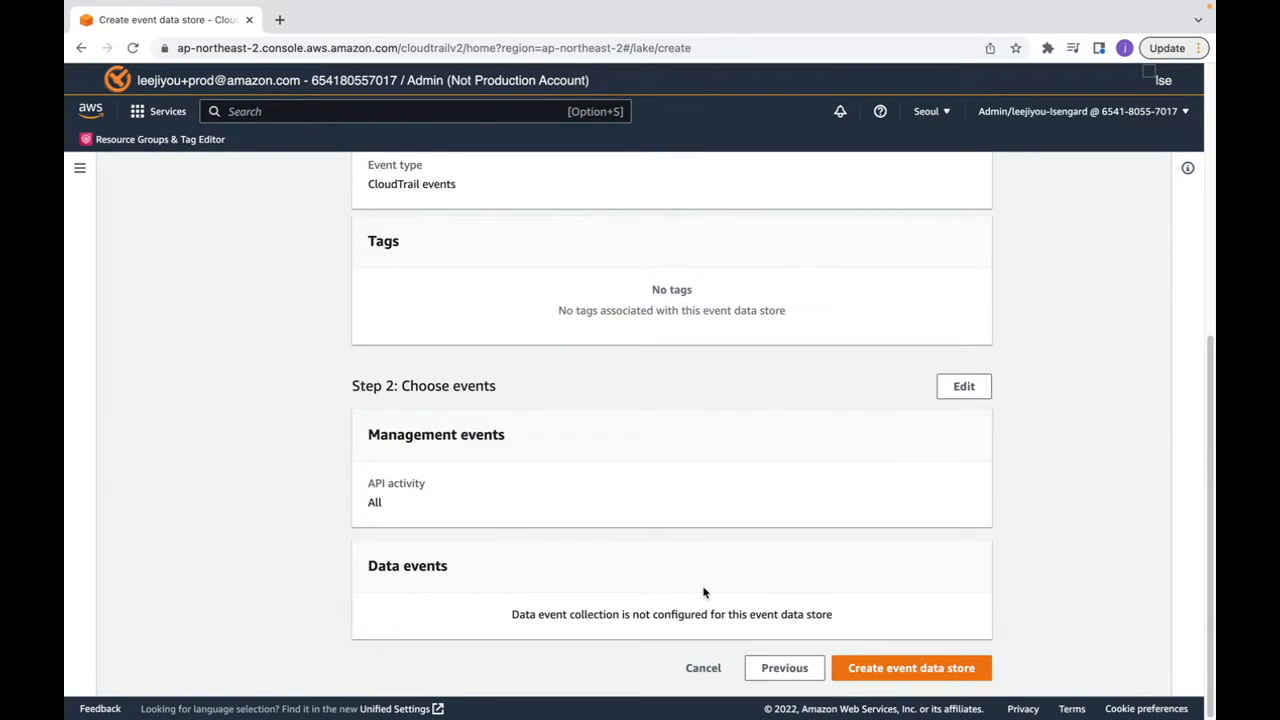
left_click(868, 671)
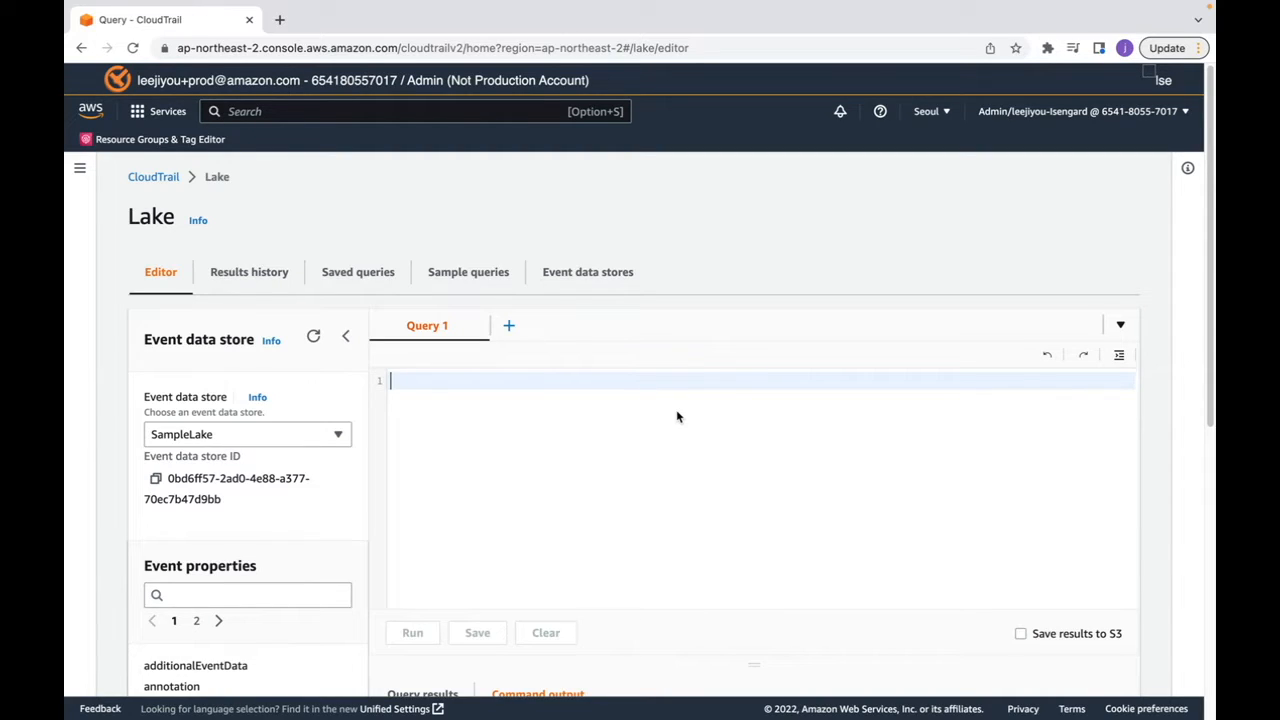
Step: Write and run a query selecting all columns from SampleLake, using its copied event data store ID, with limit 10
type("SELECT")
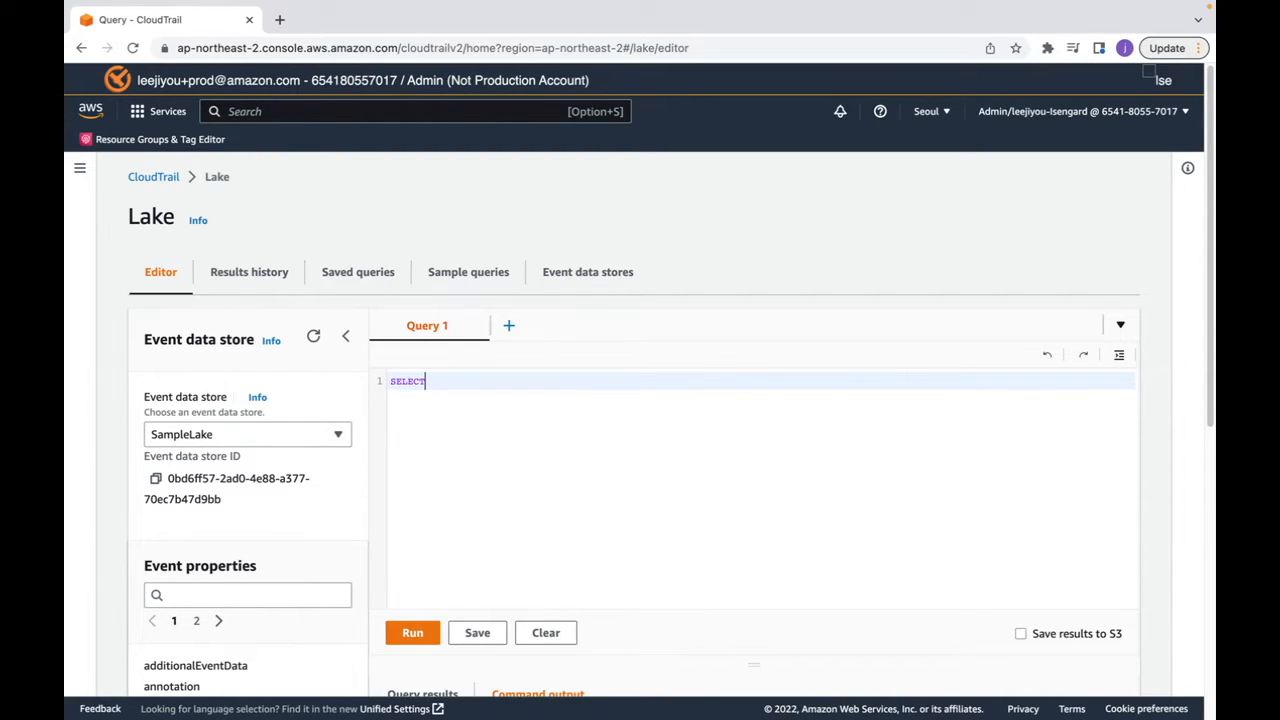
type(" * FROM")
left_click(156, 478)
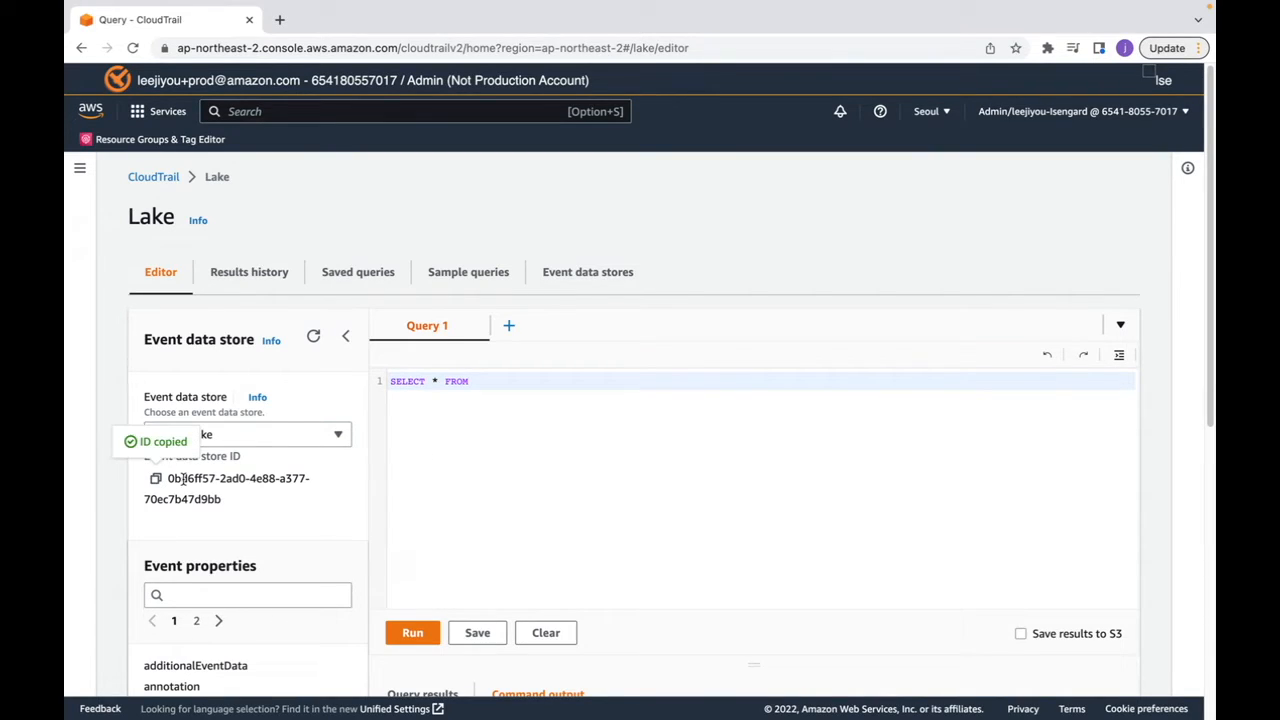
key("super+v")
type("l")
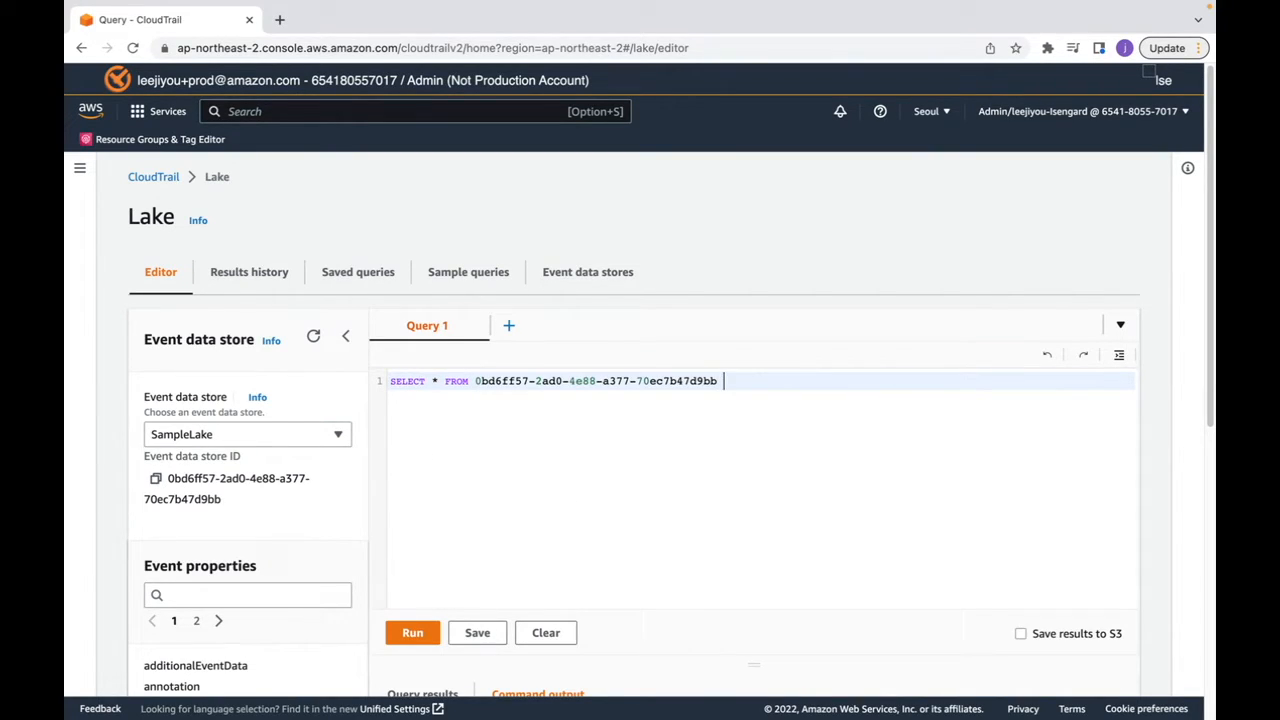
type("imit 10")
left_click(427, 643)
Step: Examine the query's command output for matched and scanned records, and look through the event columns in its results
scroll(668, 576, "down", 3)
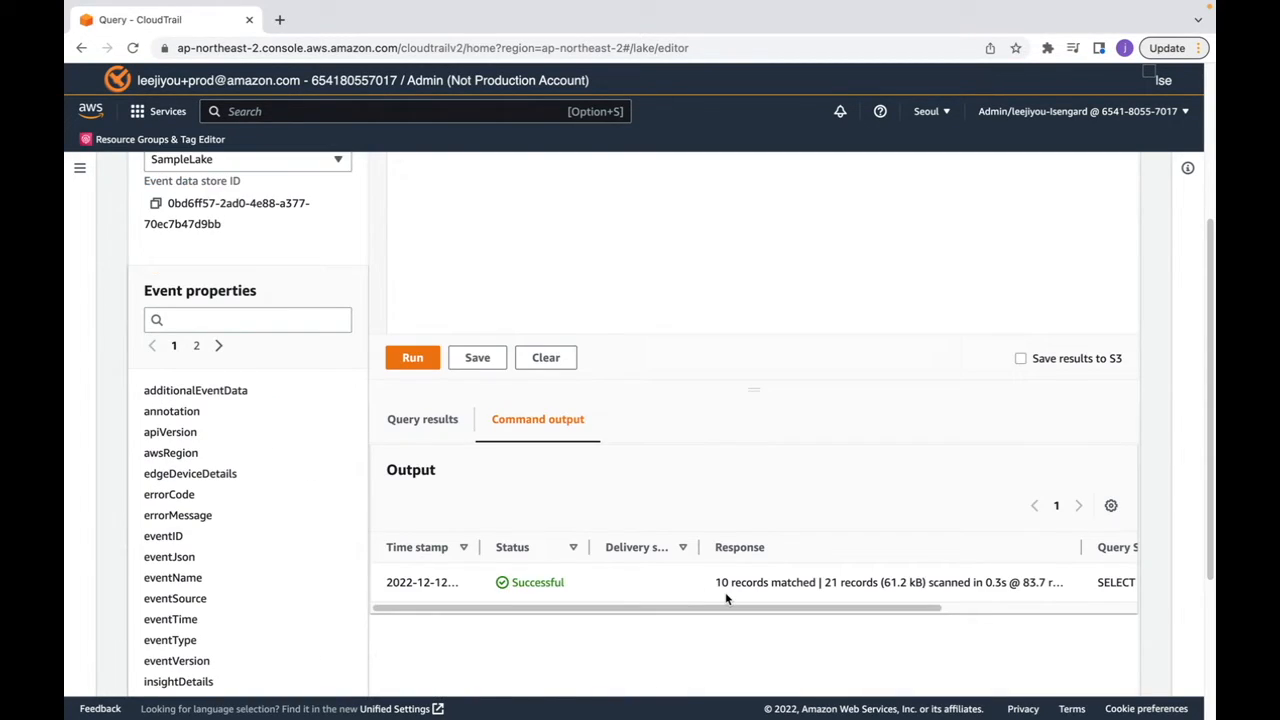
left_click_drag(716, 582, 816, 593)
left_click(824, 584)
left_click_drag(825, 585, 974, 585)
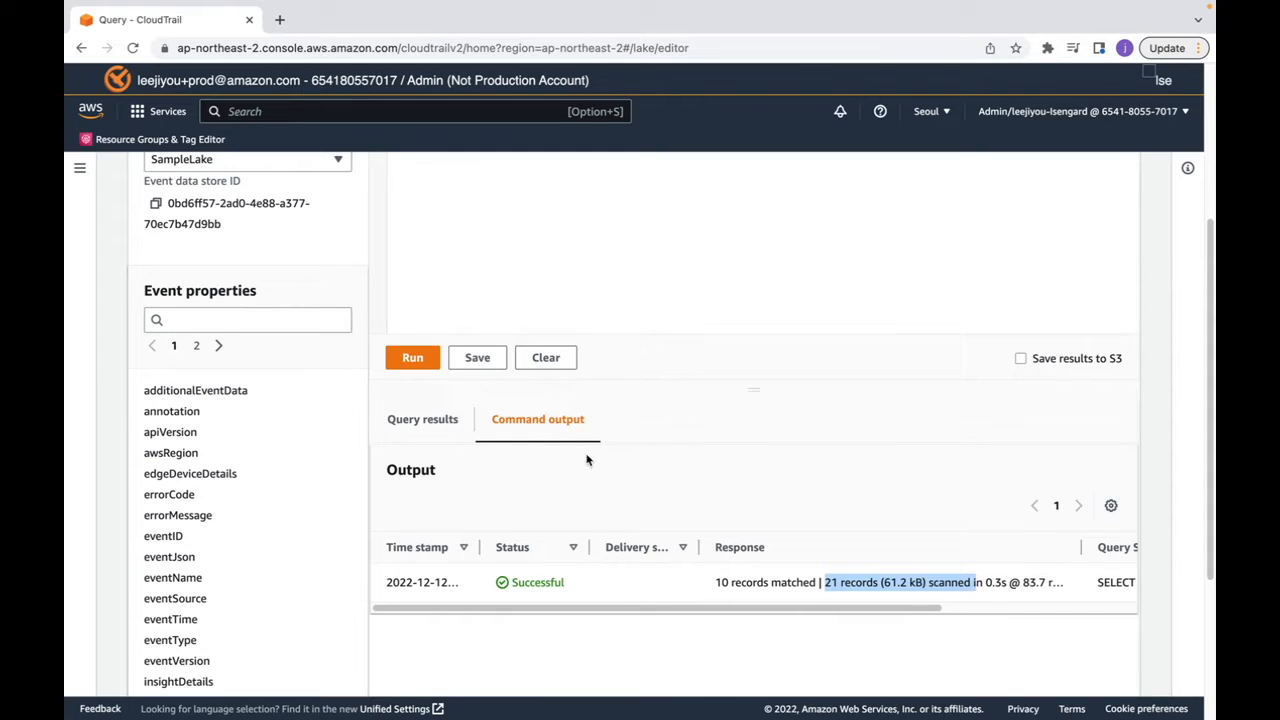
left_click(420, 419)
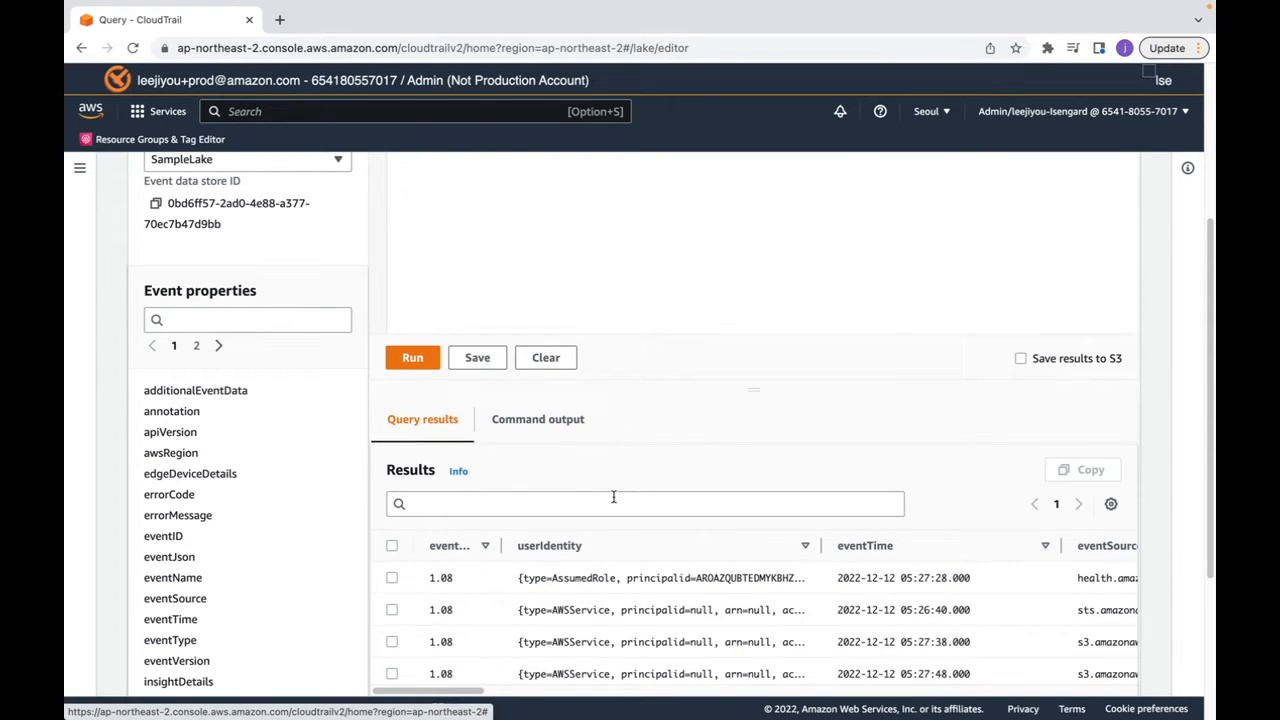
left_click_drag(475, 690, 572, 707)
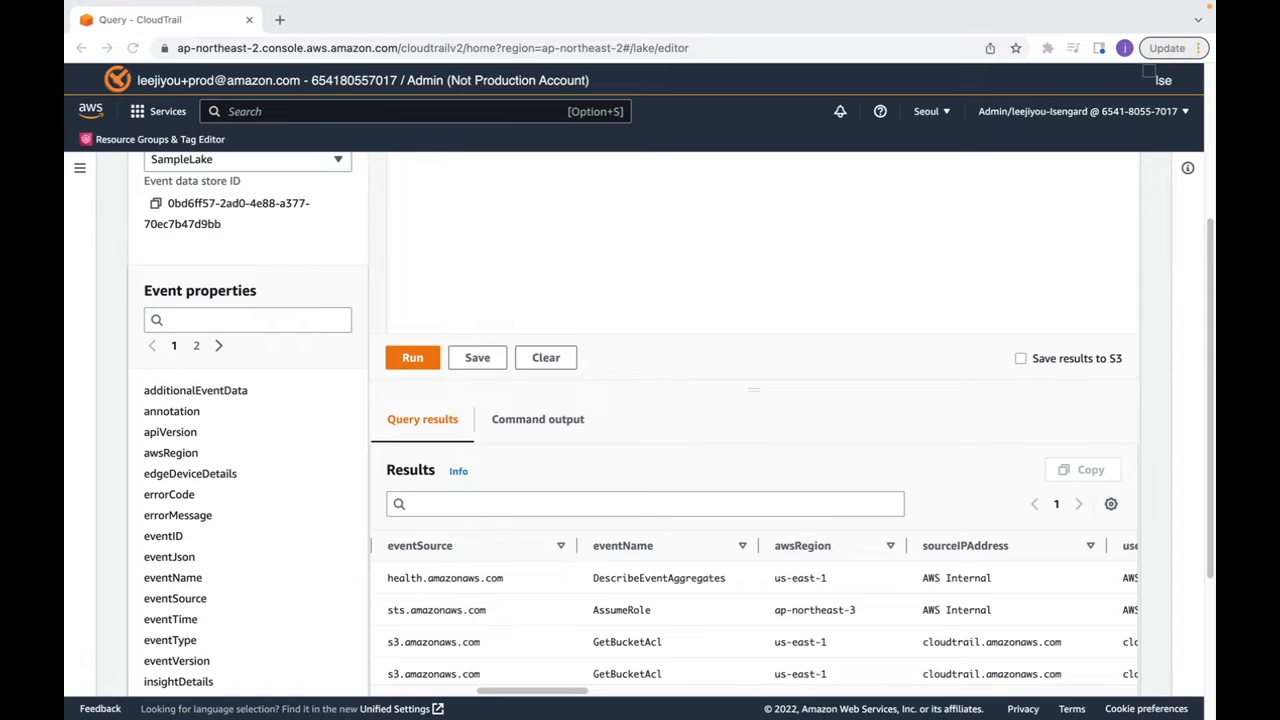
scroll(660, 400, "up", 3)
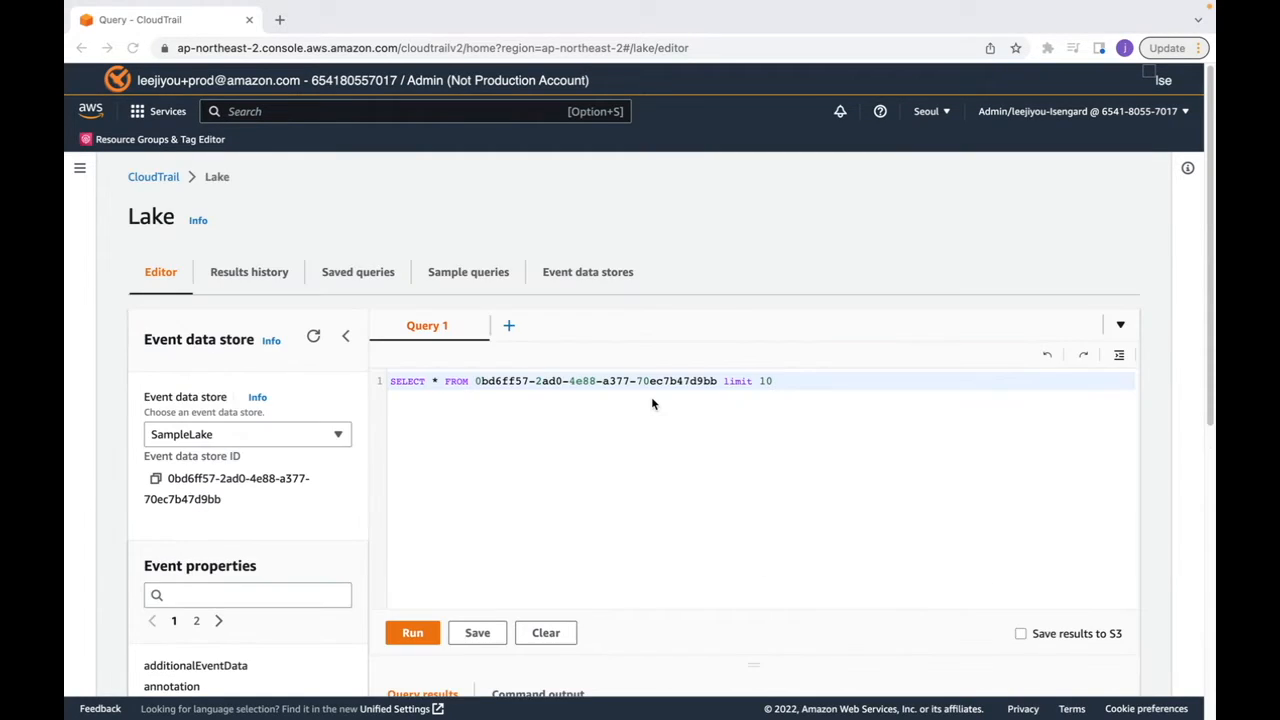
Step: Load the sample query "Top APIs aggregated by source" into the editor and run it on SampleLake
left_click(470, 276)
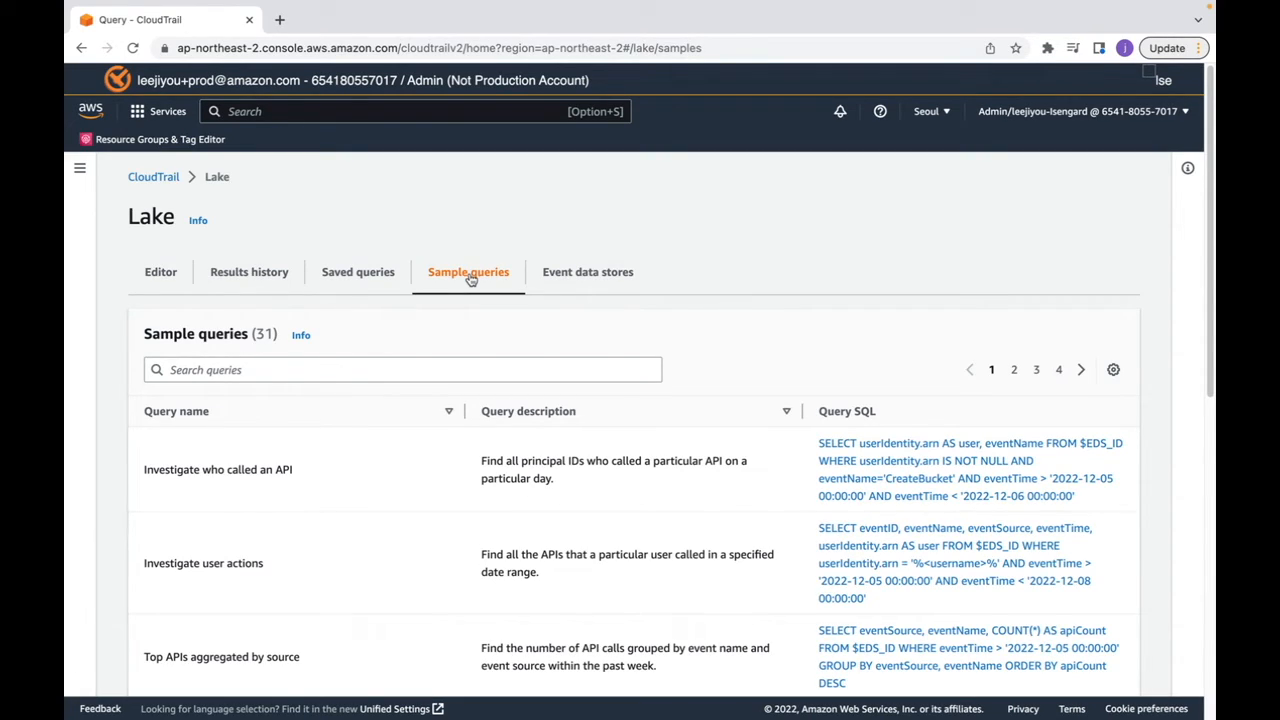
left_click(890, 650)
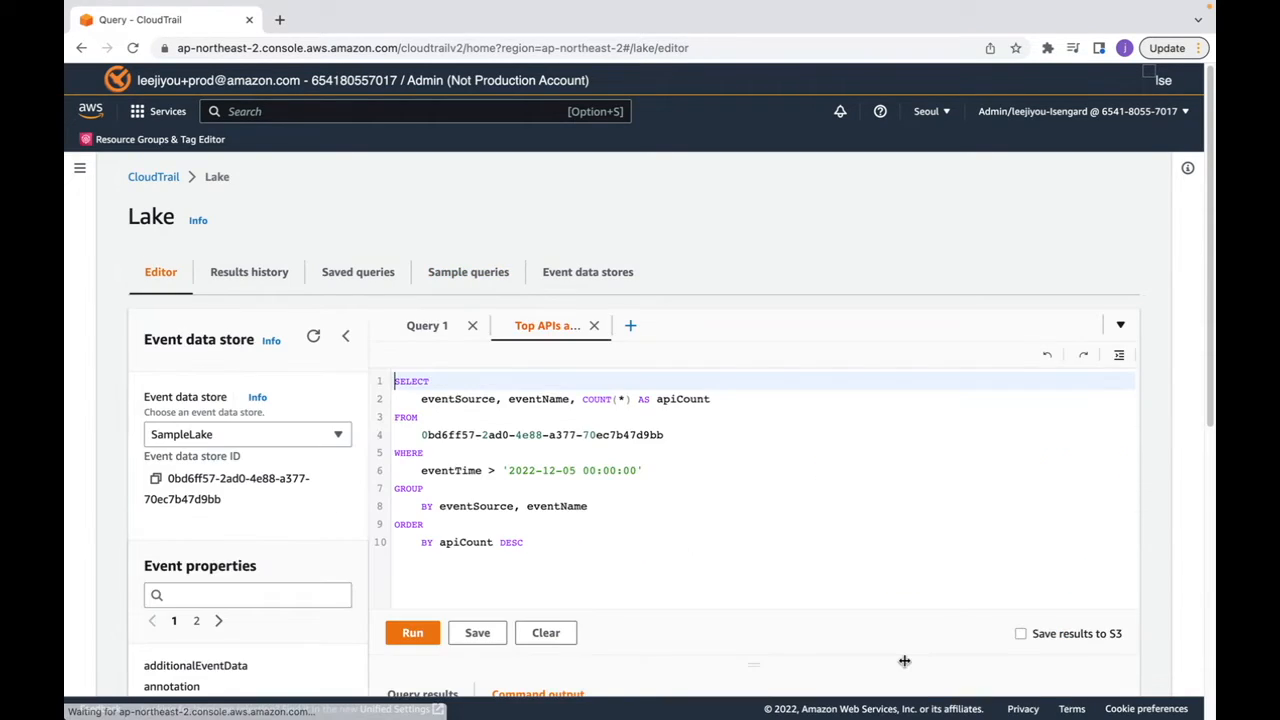
left_click(412, 634)
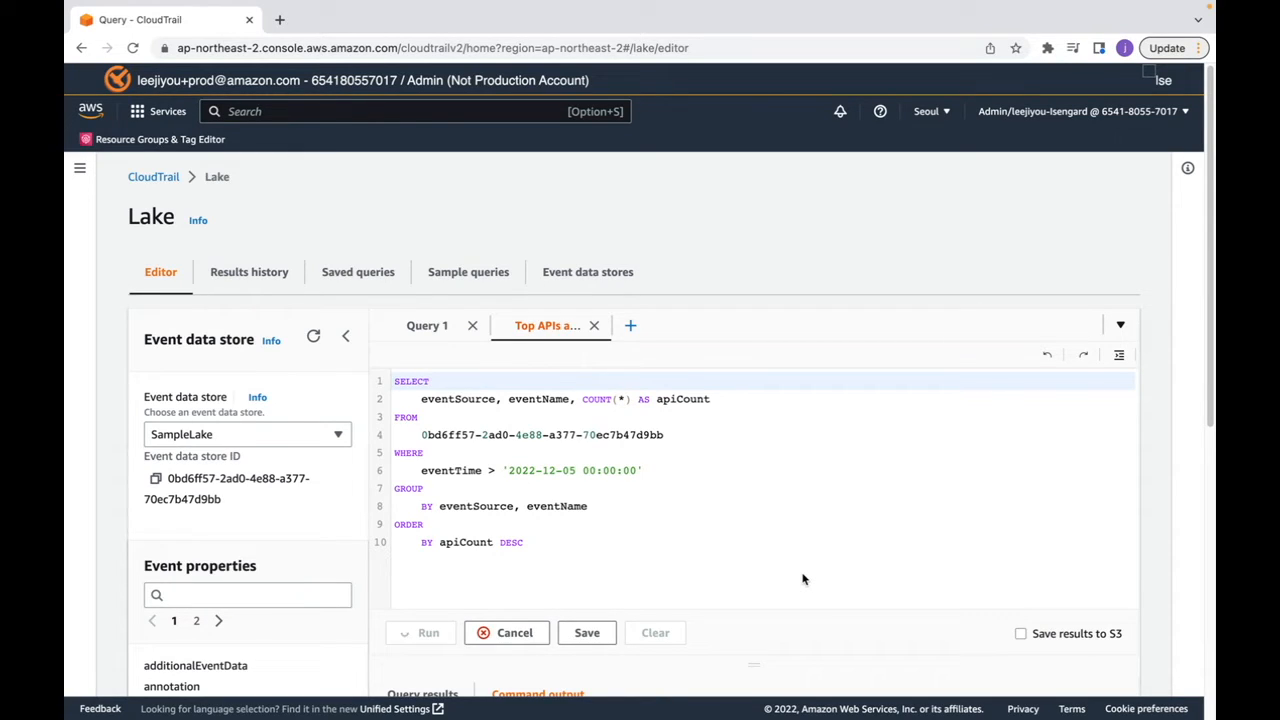
Step: Widen the Response column to read the command output, and examine the API counts in the query results
scroll(802, 579, "down", 5)
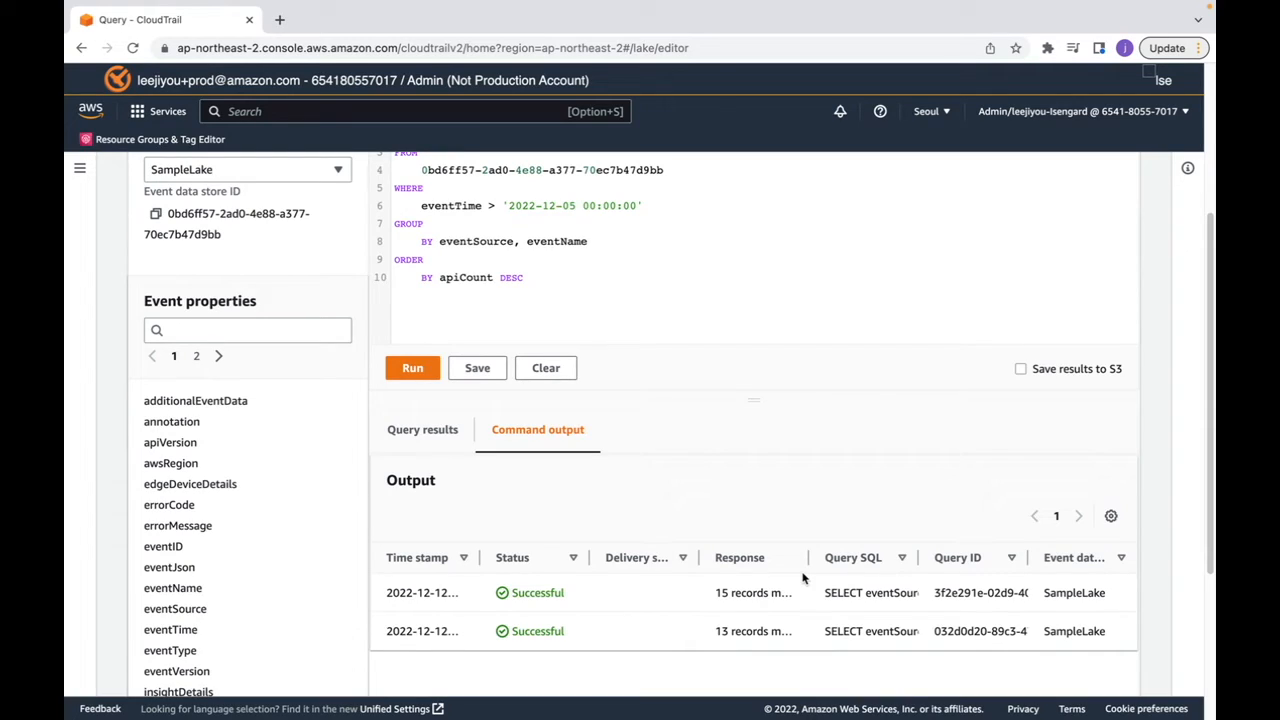
left_click_drag(803, 567, 1041, 586)
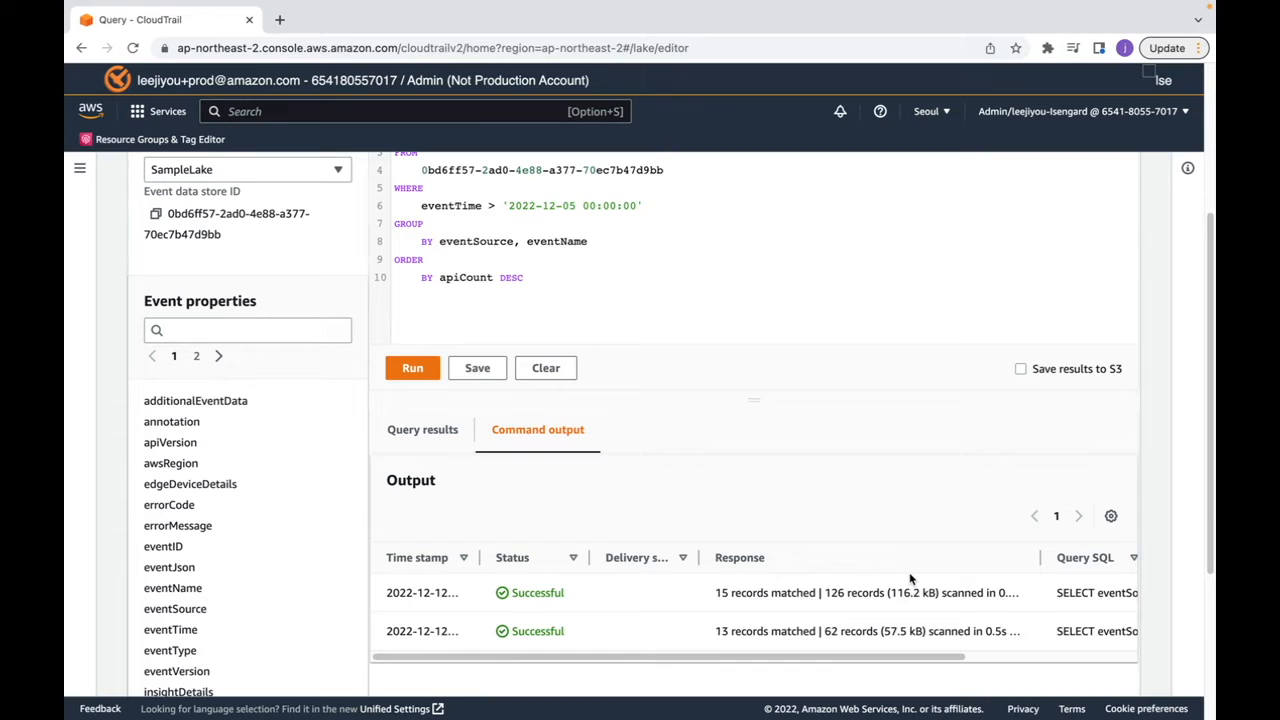
left_click(438, 433)
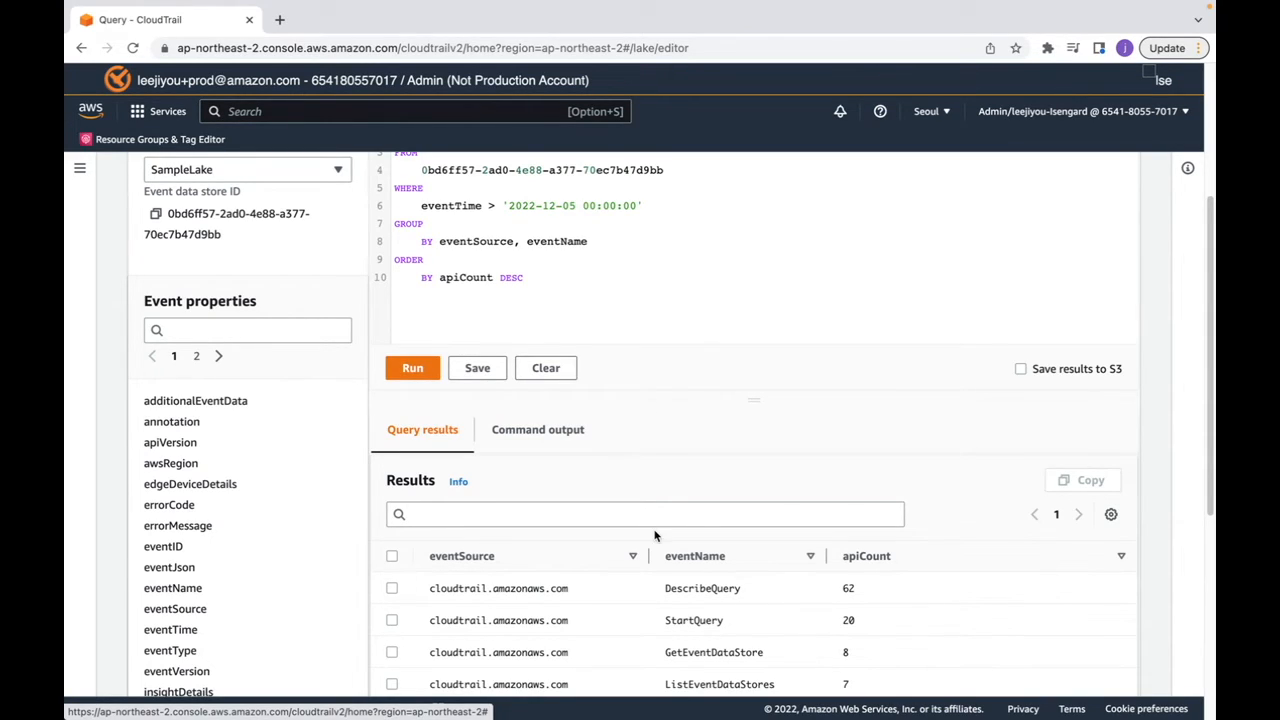
scroll(655, 537, "down", 2)
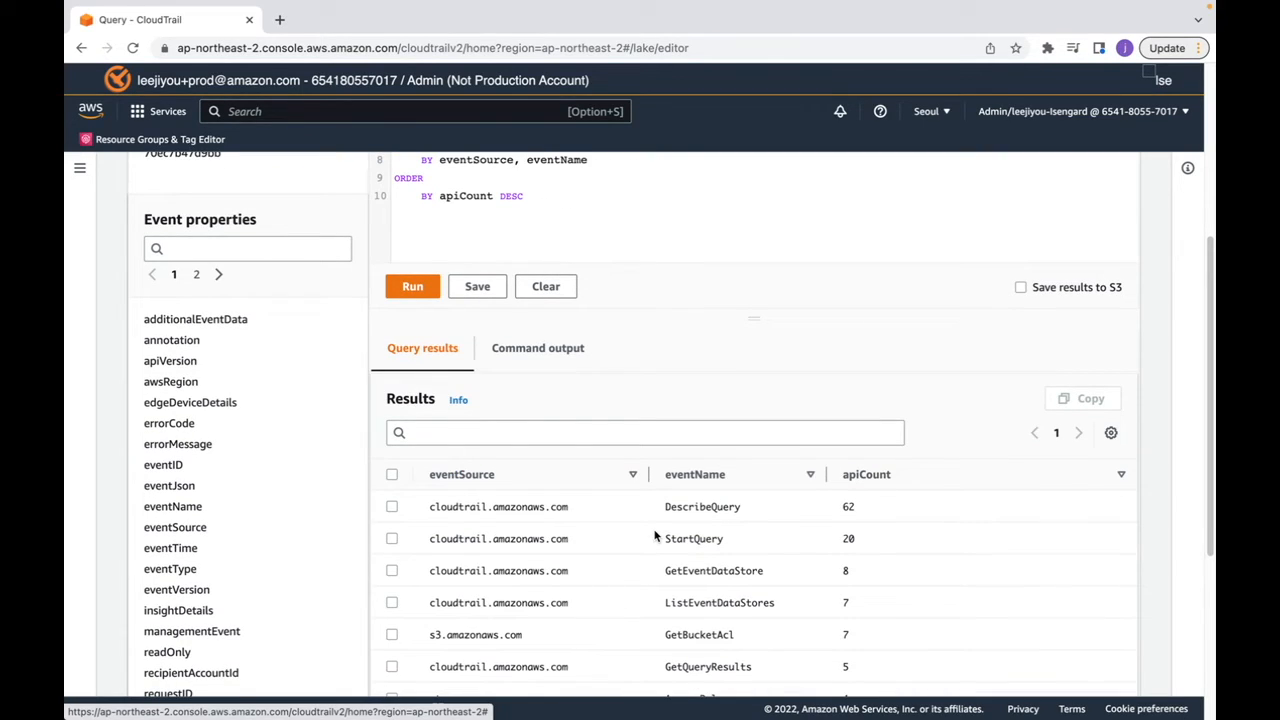
scroll(655, 537, "up", 6)
left_click(654, 527)
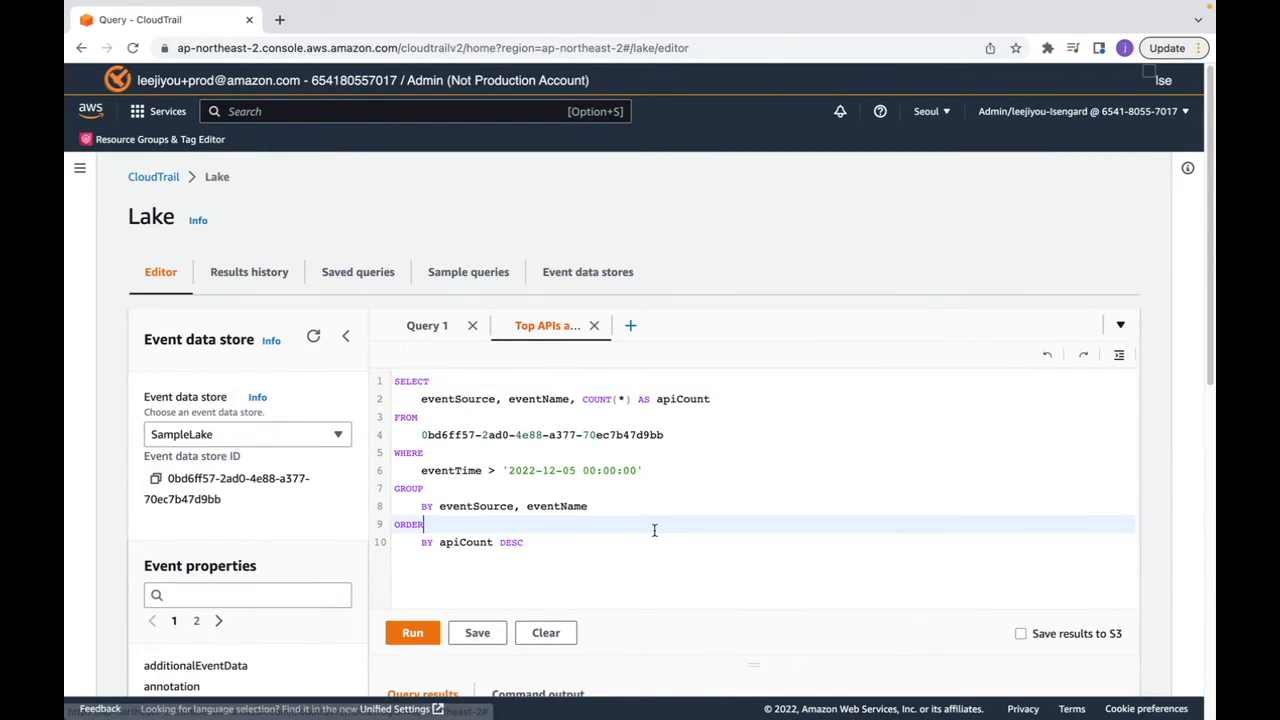
Step: Open the SampleLake event data store's details and change its termination protection to Disabled
left_click(590, 274)
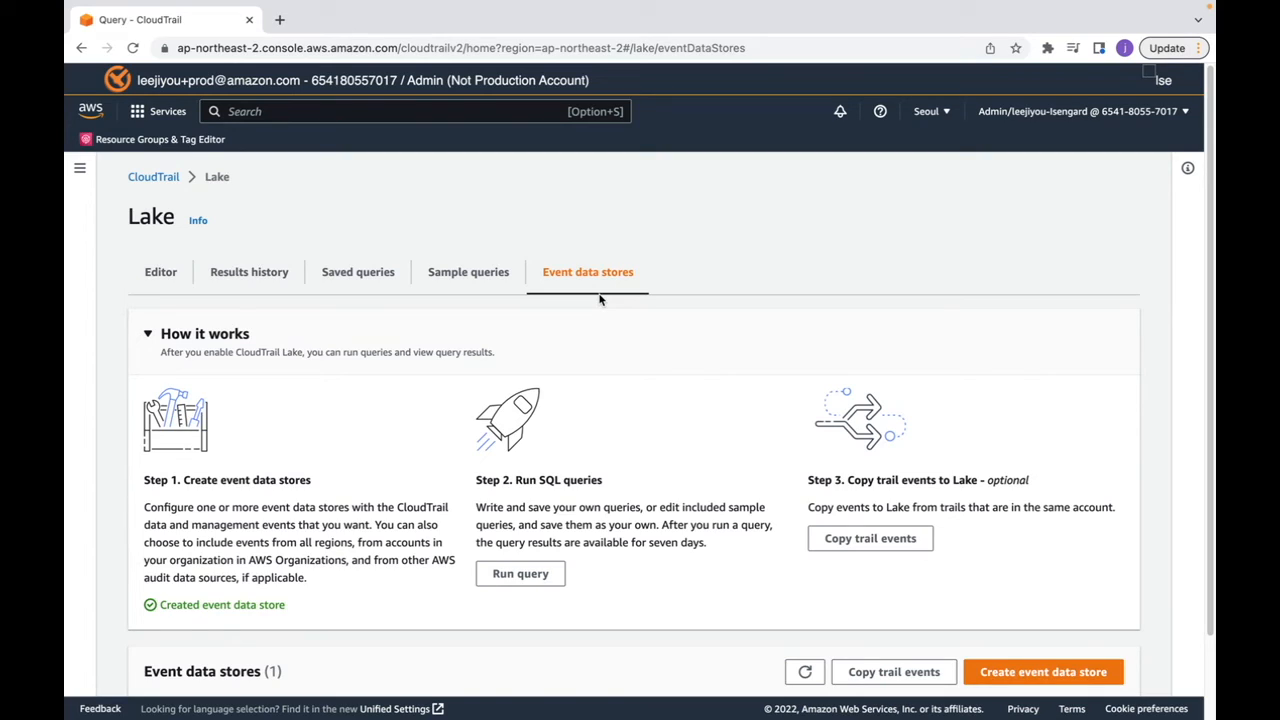
scroll(600, 299, "down", 2)
left_click(196, 652)
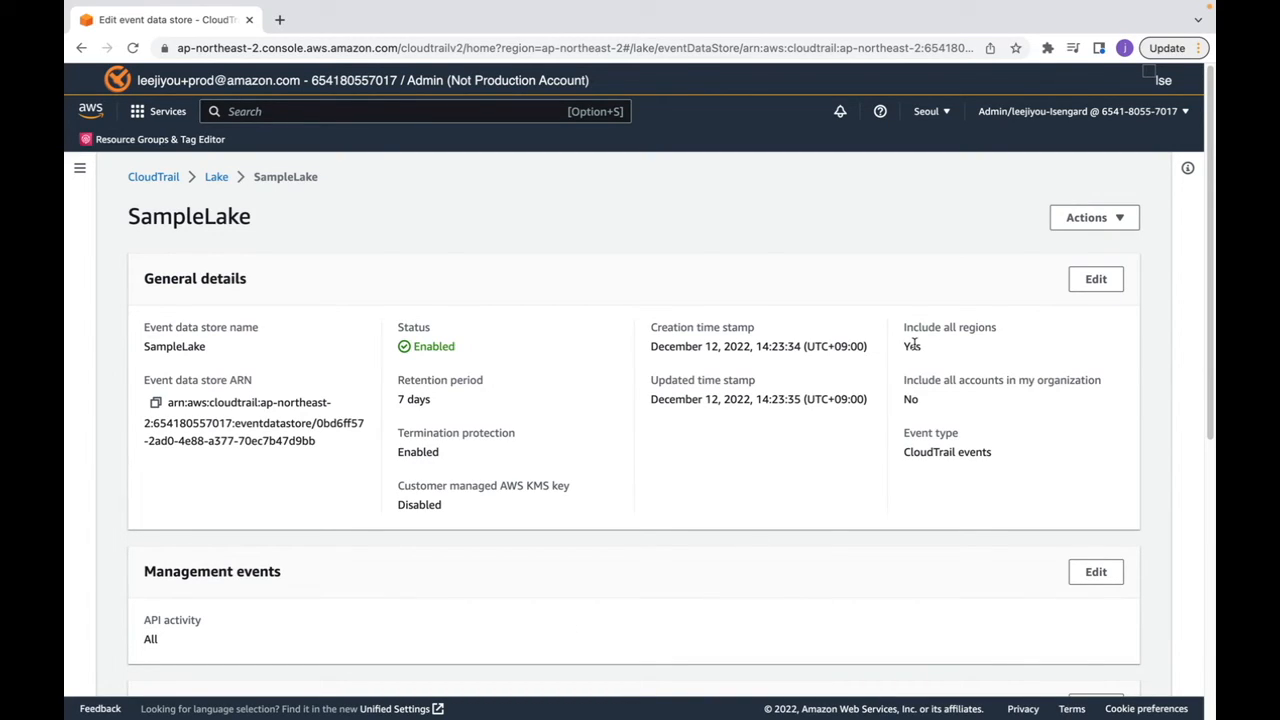
left_click(1107, 220)
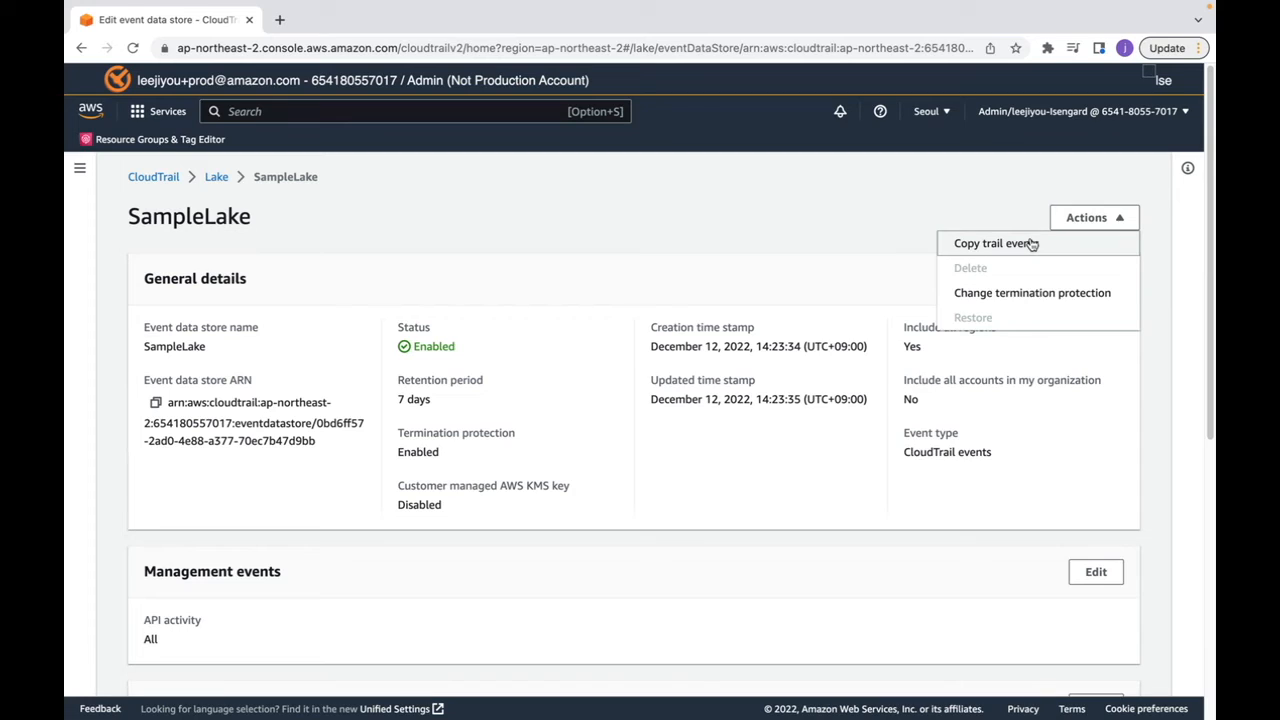
left_click(1001, 296)
left_click(470, 410)
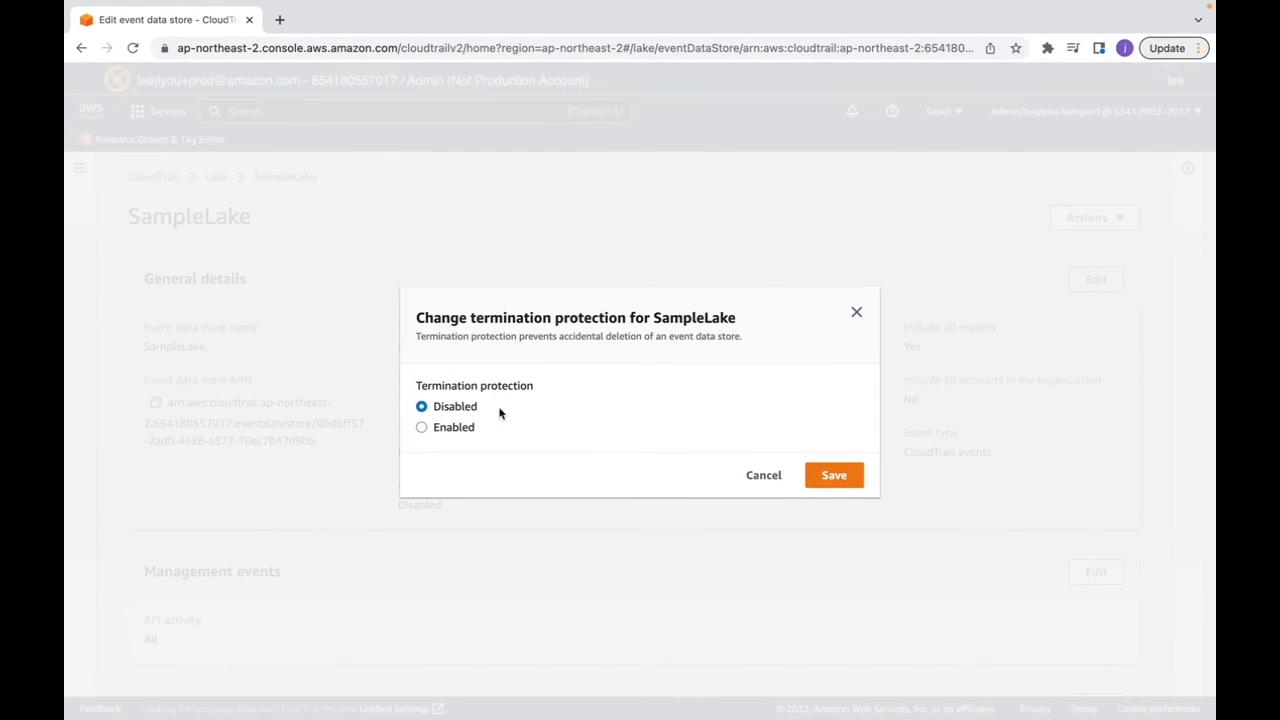
left_click(833, 477)
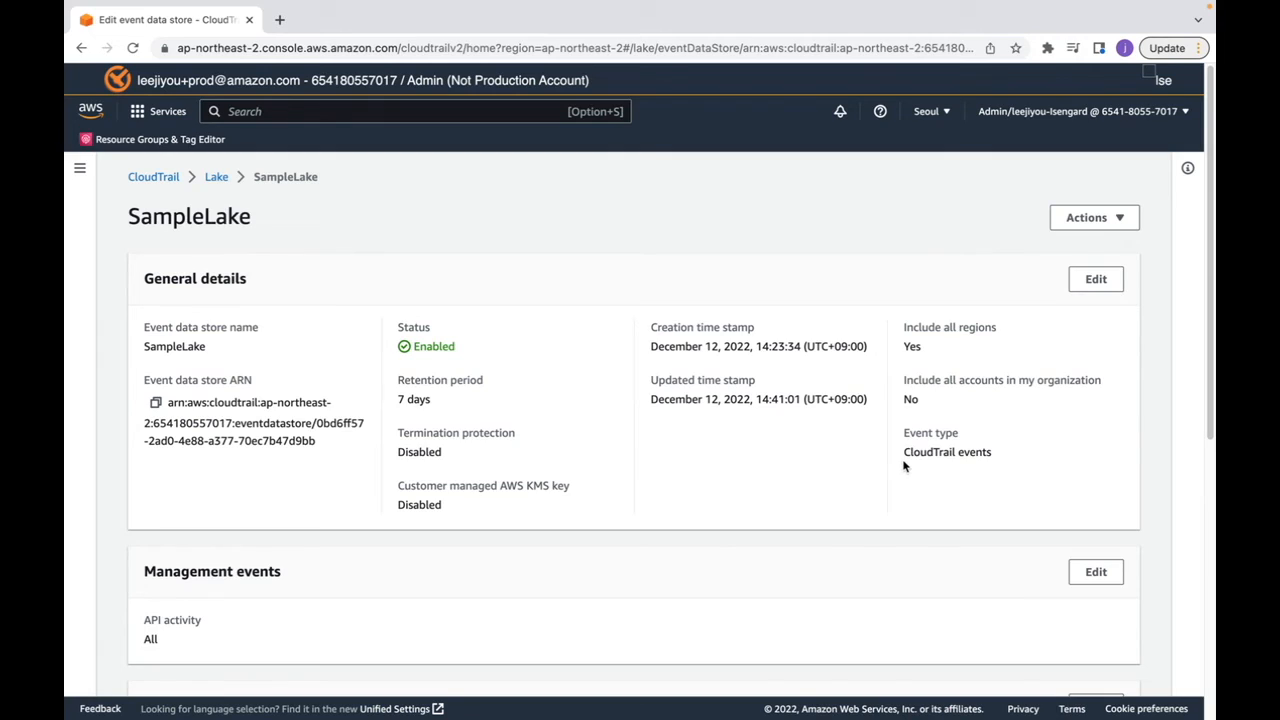
Step: Delete the SampleLake event data store, entering SampleLake as the confirmation text
left_click(1088, 218)
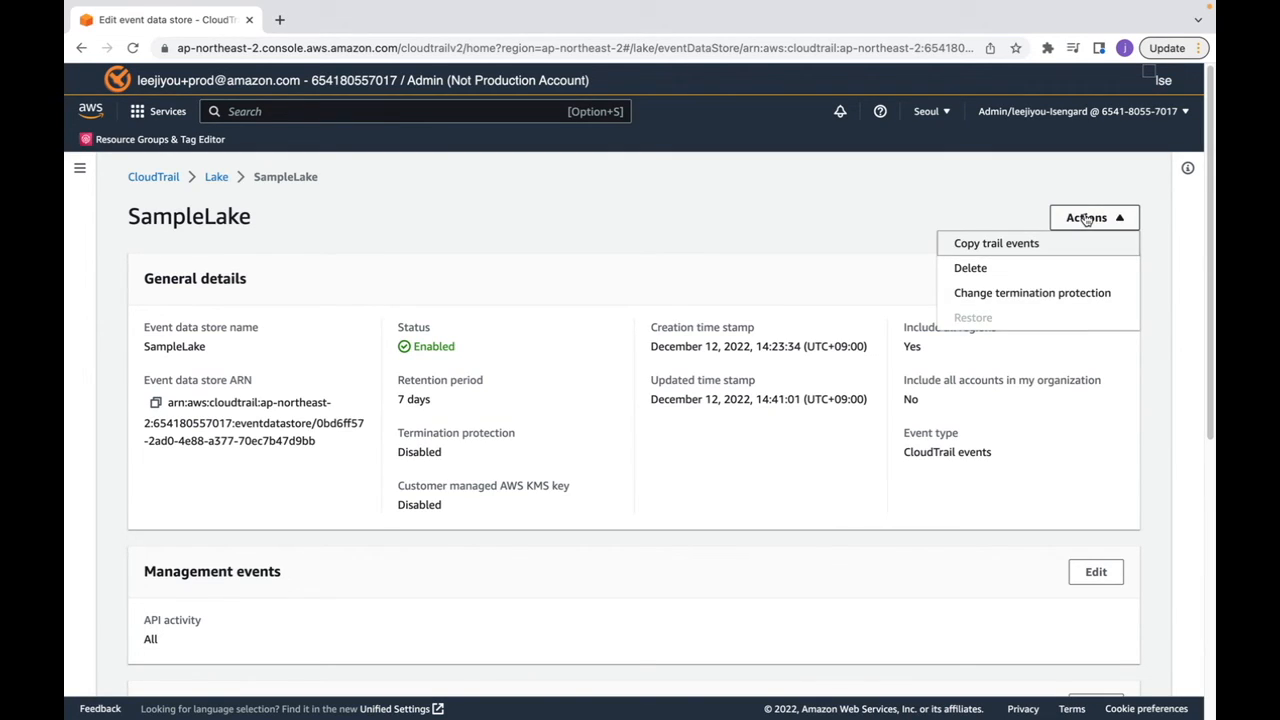
left_click(994, 270)
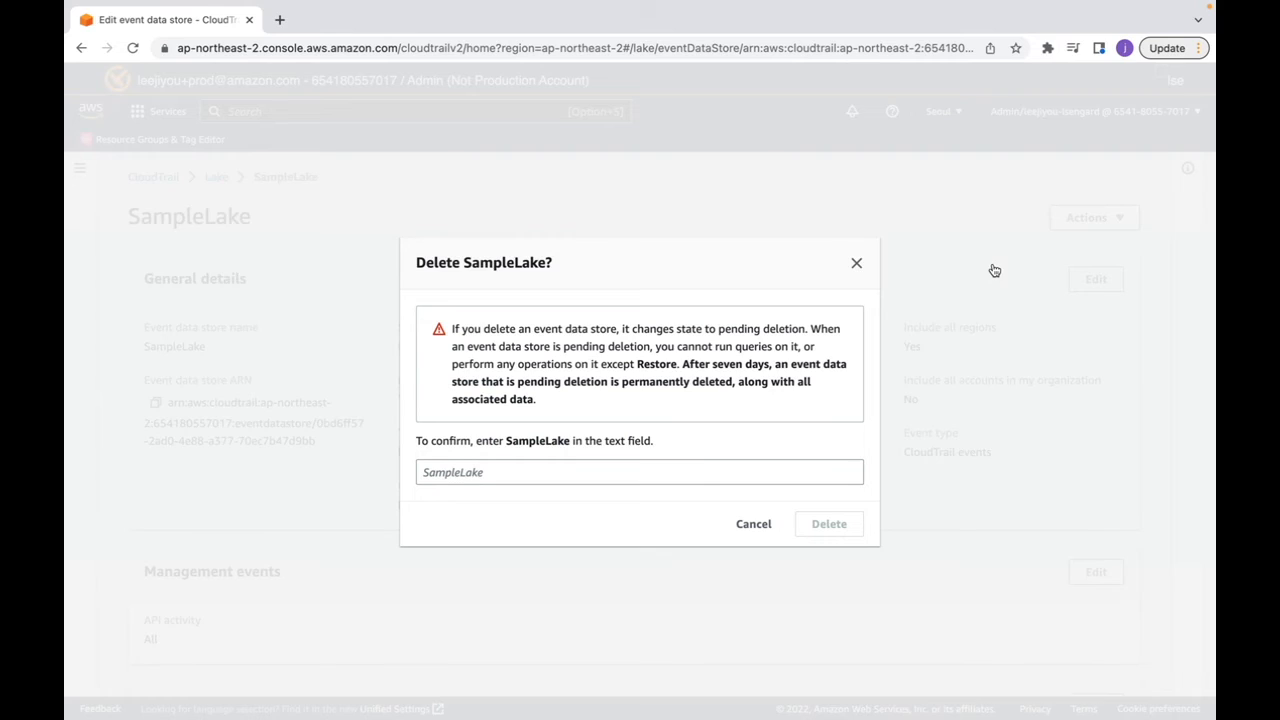
double_click(548, 442)
key("super+c")
left_click(551, 468)
key("super+v")
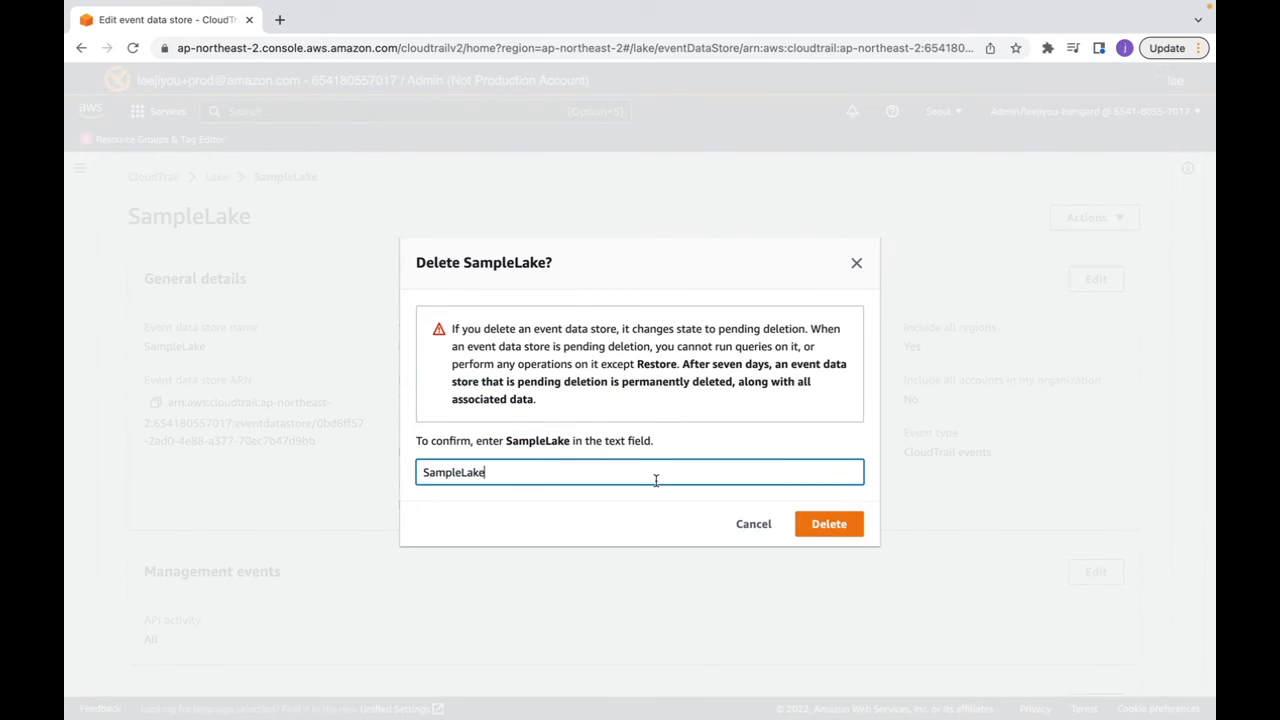
left_click(823, 530)
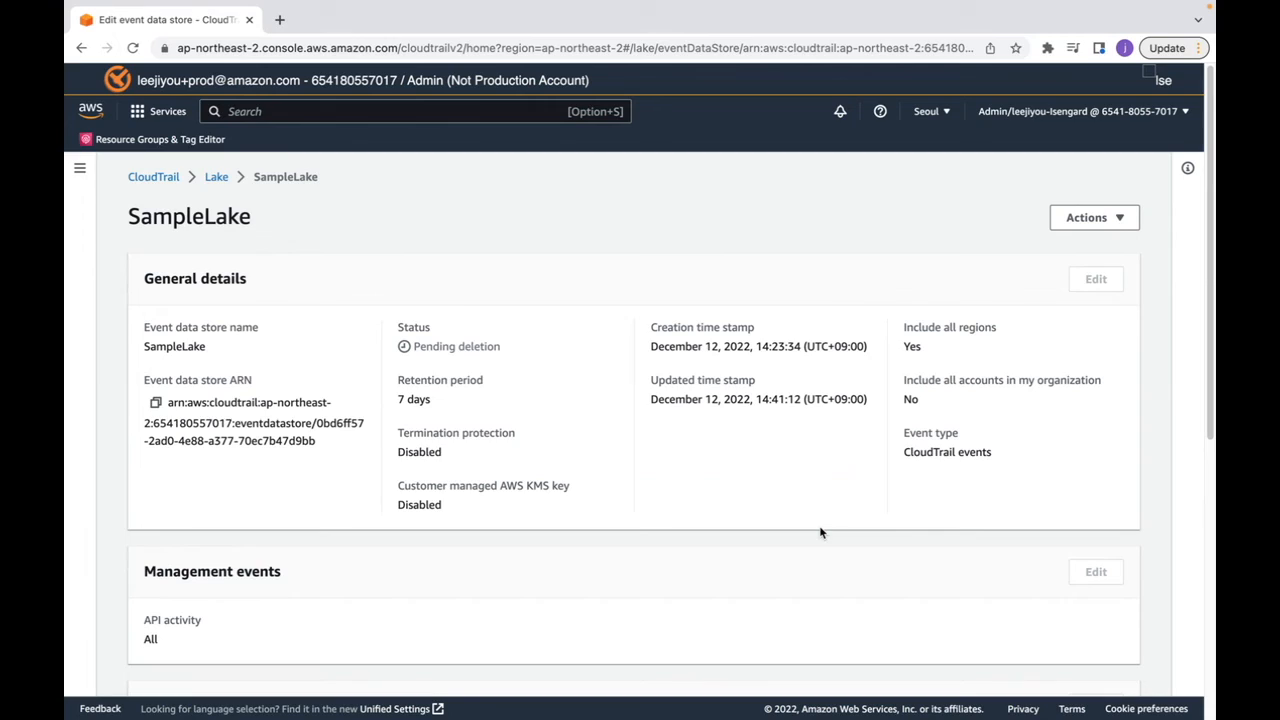